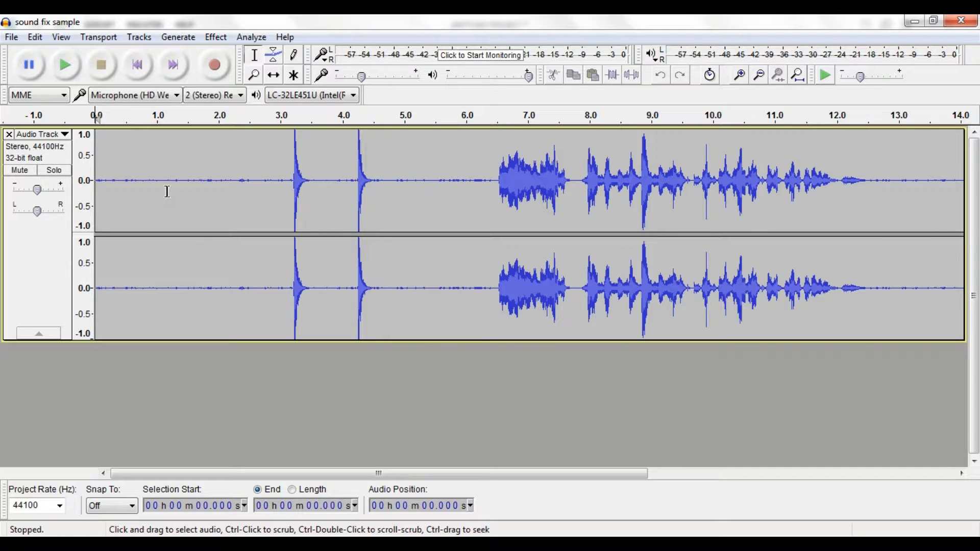
drag(160, 181, 191, 185)
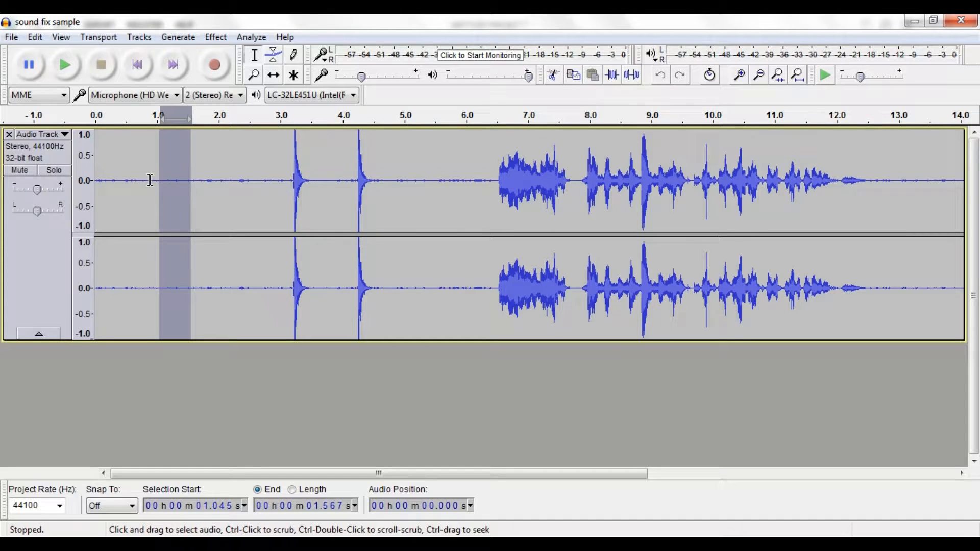
drag(212, 180, 184, 182)
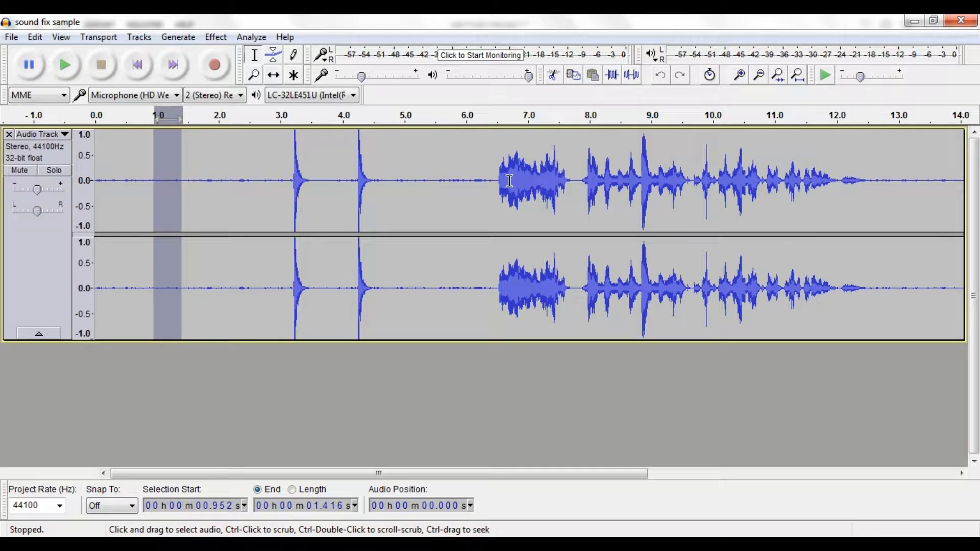
drag(510, 181, 538, 181)
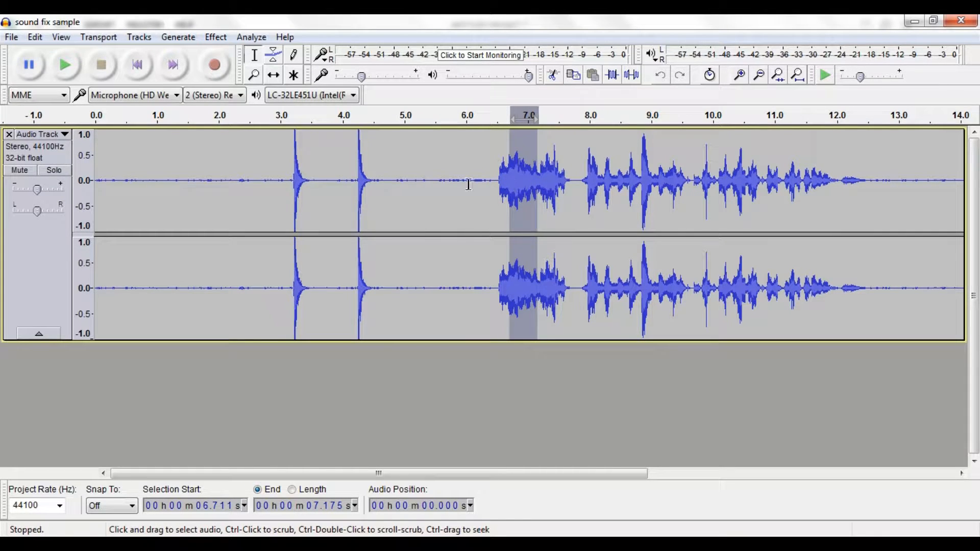
Capture a noise profile for Noise Reduction from the quiet section between about 1.4 and 2.0 seconds.
drag(219, 183, 182, 183)
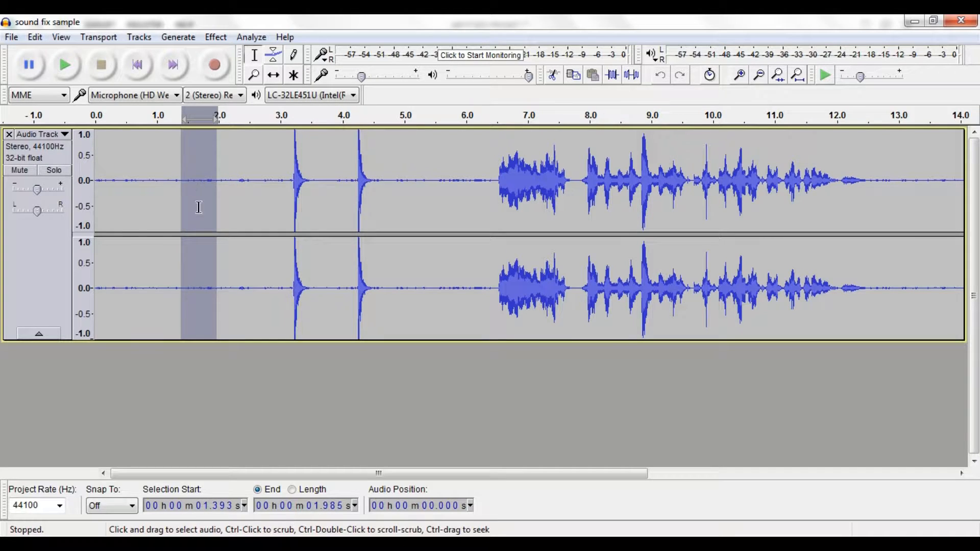
click(216, 37)
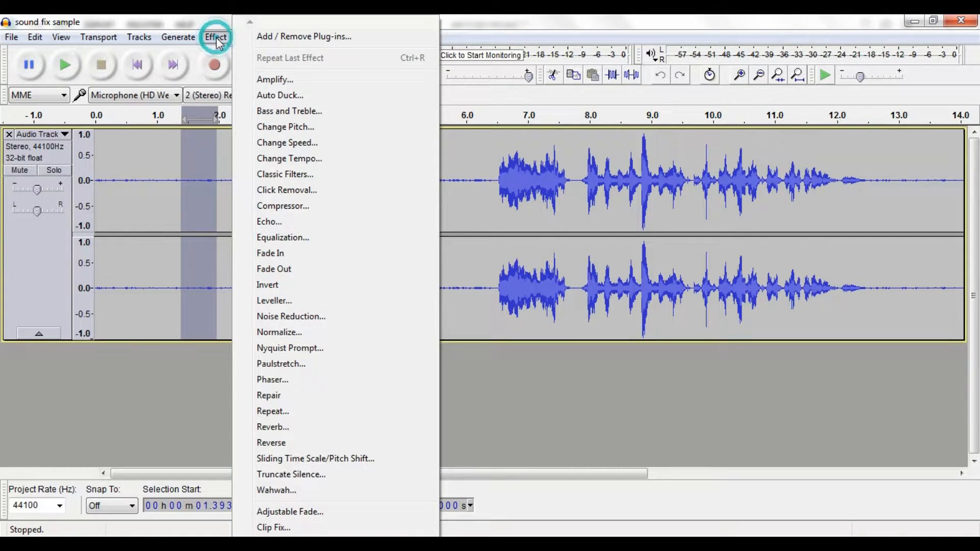
click(299, 319)
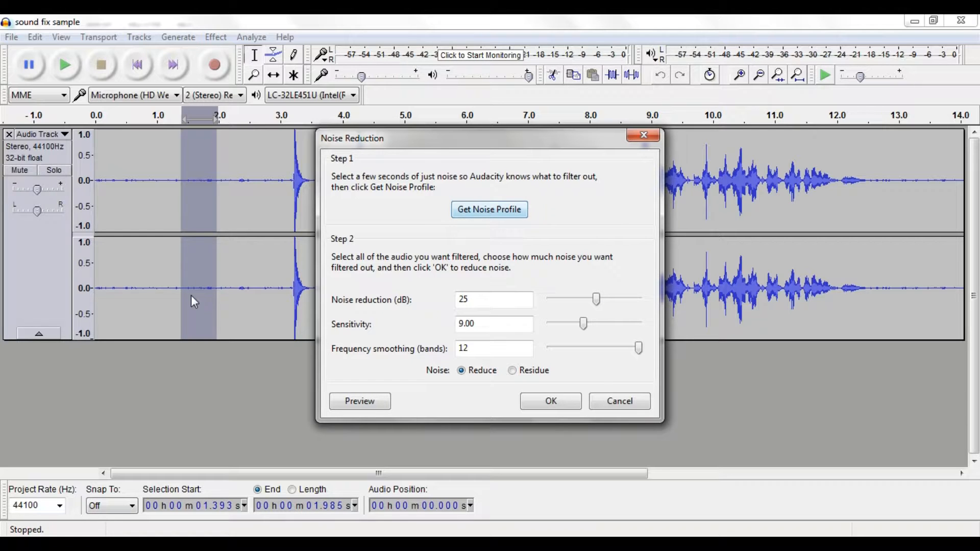
click(477, 212)
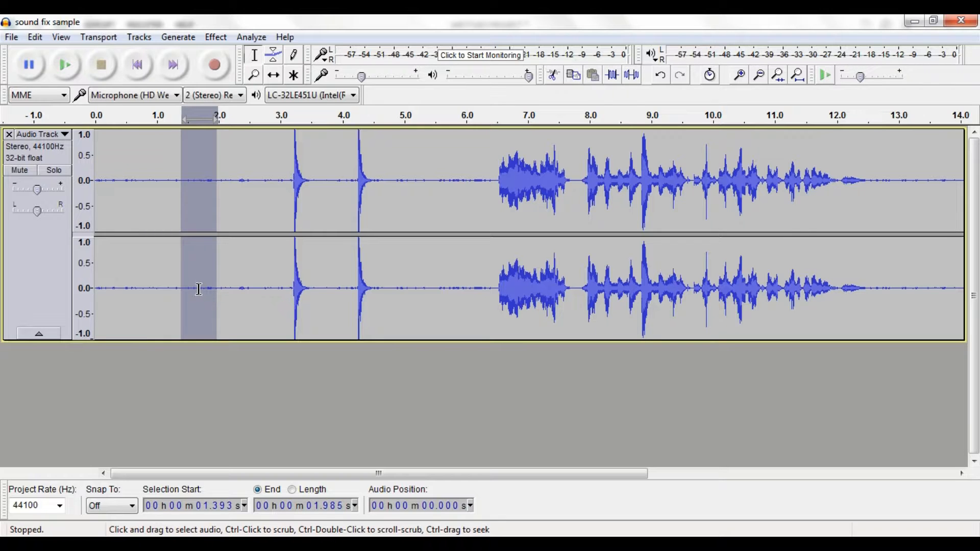
key(ctrl+a)
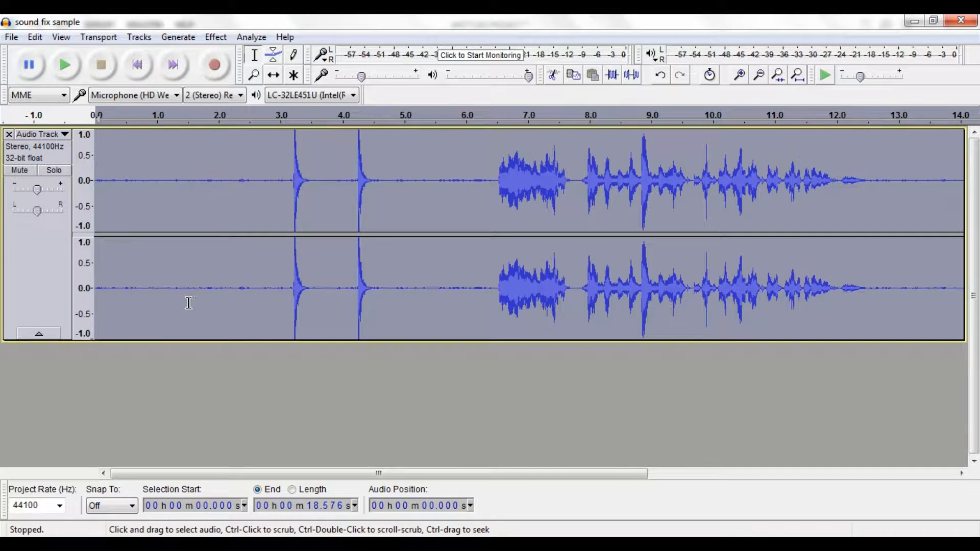
click(157, 360)
click(33, 271)
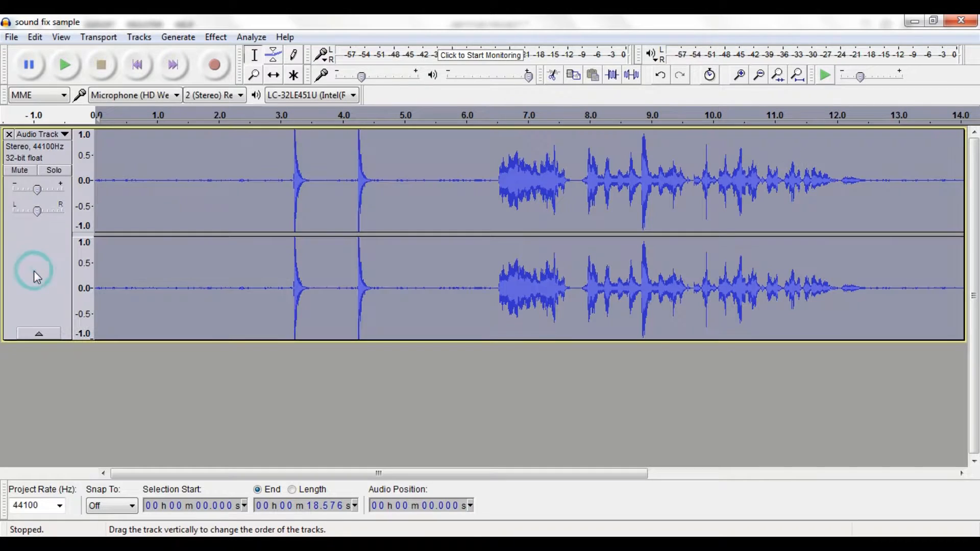
click(144, 348)
drag(220, 288, 776, 288)
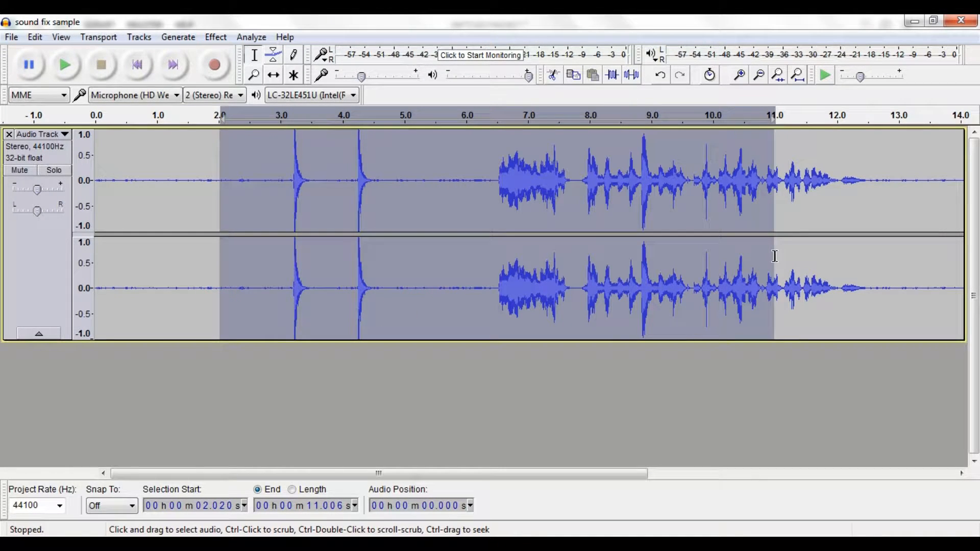
click(549, 394)
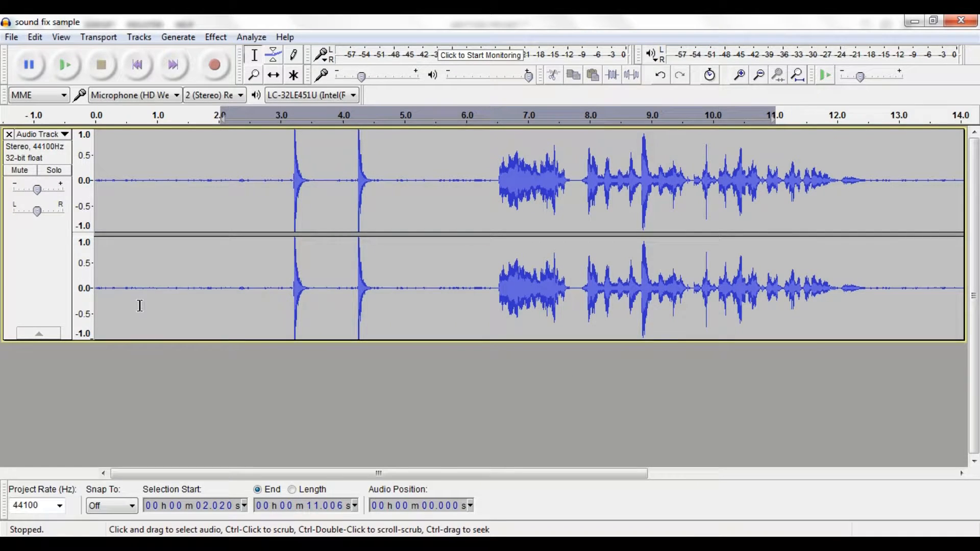
Apply Noise Reduction to the entire track with 25 dB reduction, sensitivity 9.00, frequency smoothing 12 and noise set to Reduce.
key(ctrl+a)
click(215, 36)
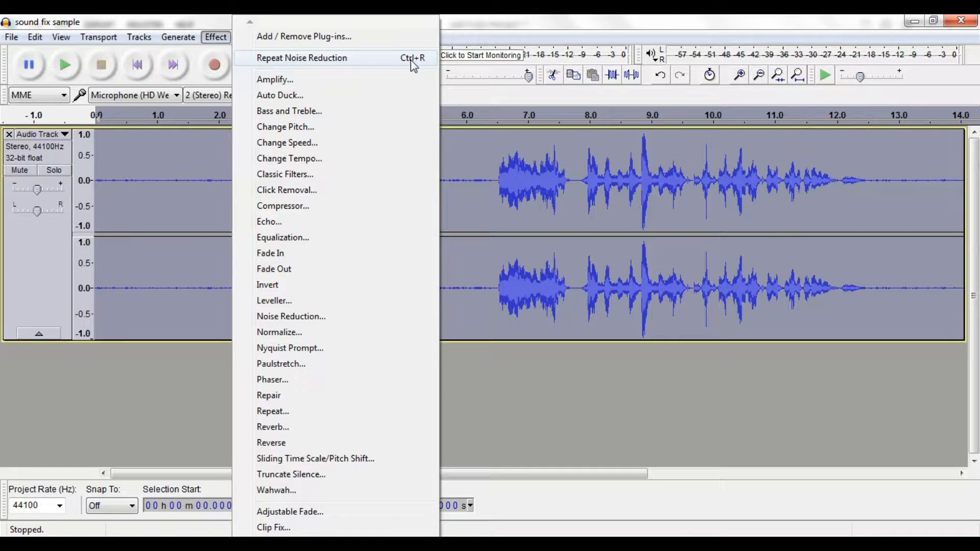
click(280, 317)
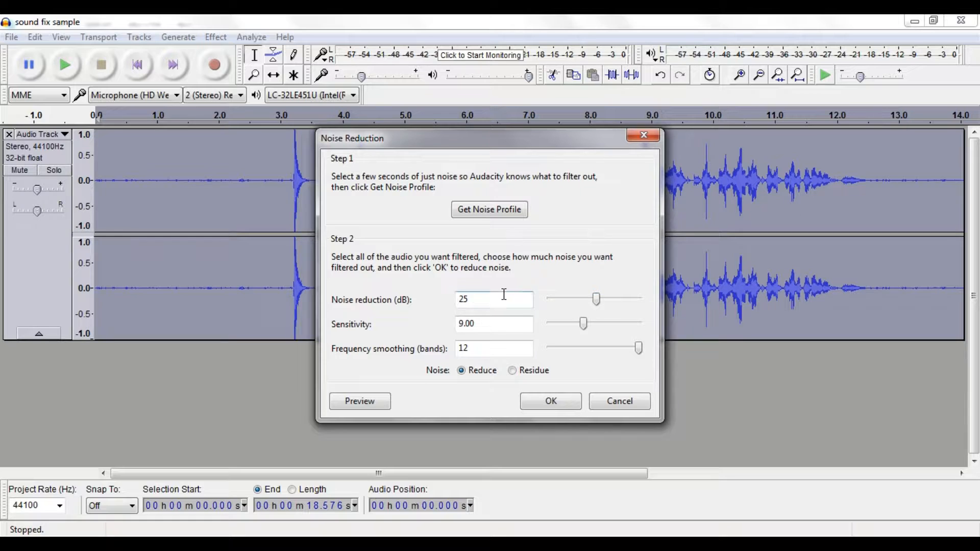
click(487, 349)
click(482, 322)
click(474, 300)
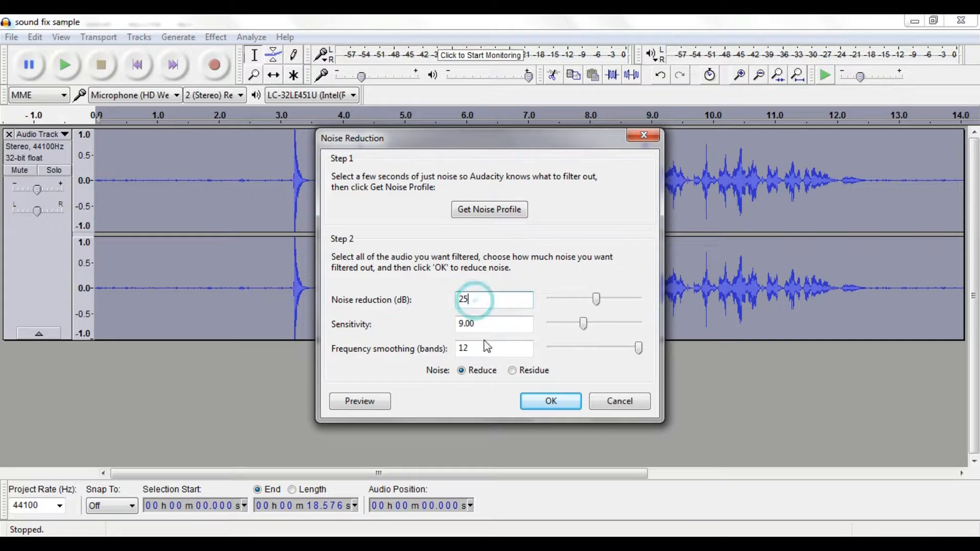
click(461, 370)
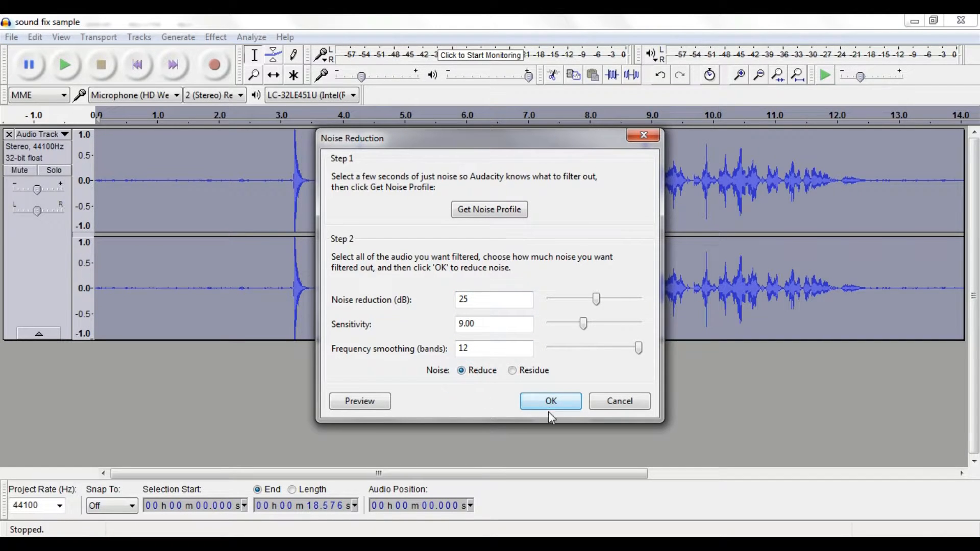
click(549, 401)
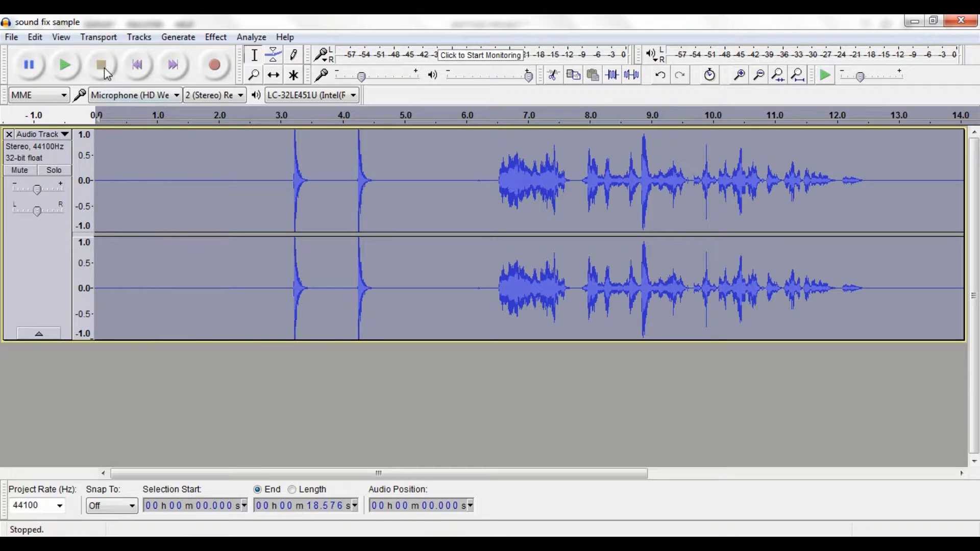
Play back the noise-reduced track to check the sound and stop playback.
click(68, 65)
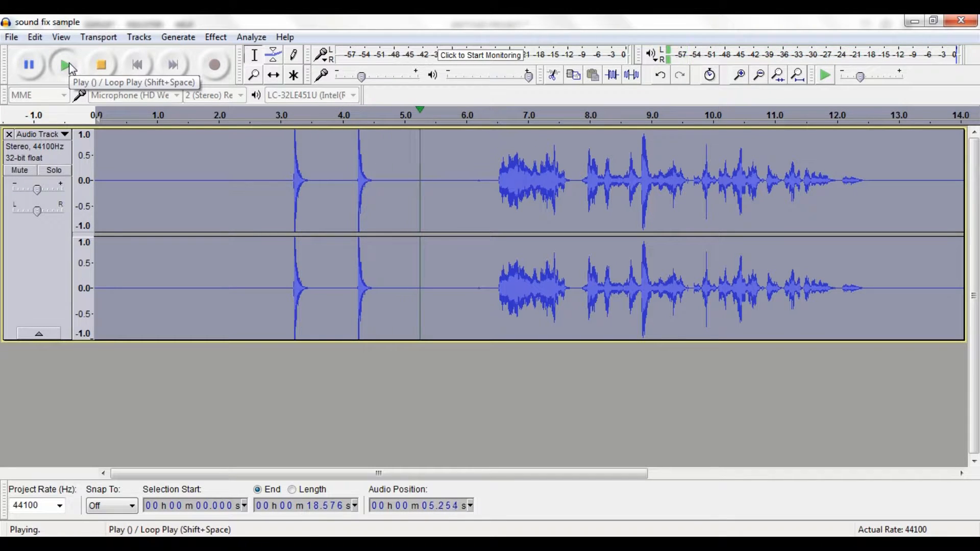
click(102, 66)
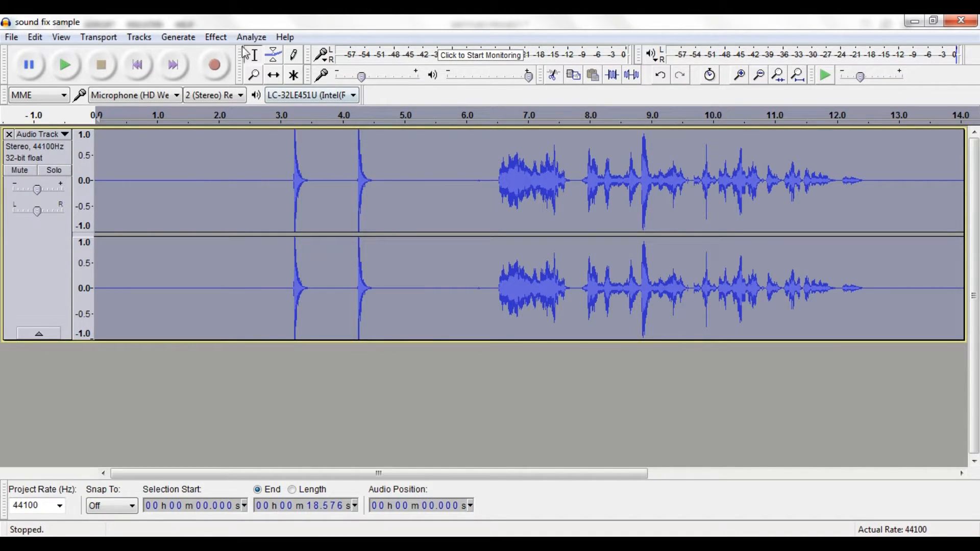
Normalize the whole track to a maximum amplitude of -2.0 dB, with DC offset removal on and stereo channels normalized independently.
click(219, 38)
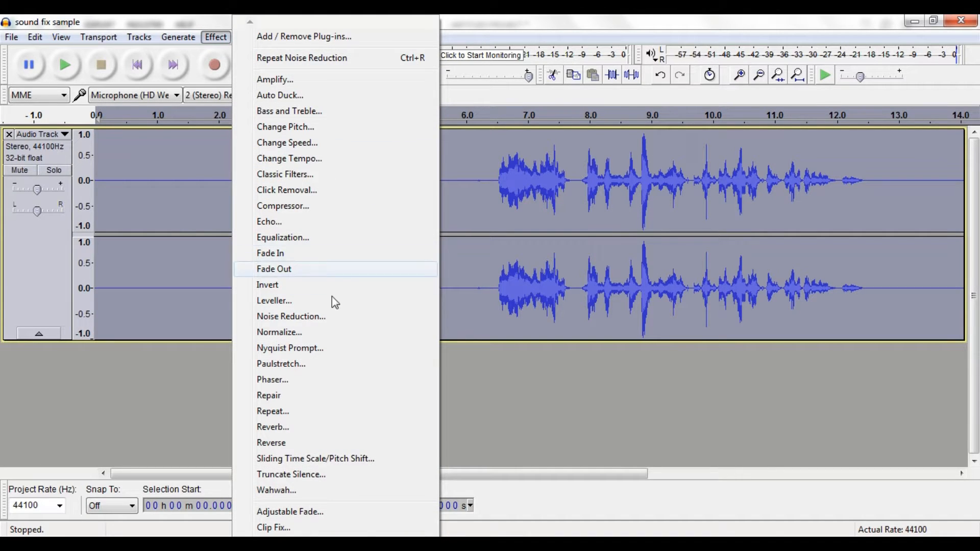
click(291, 338)
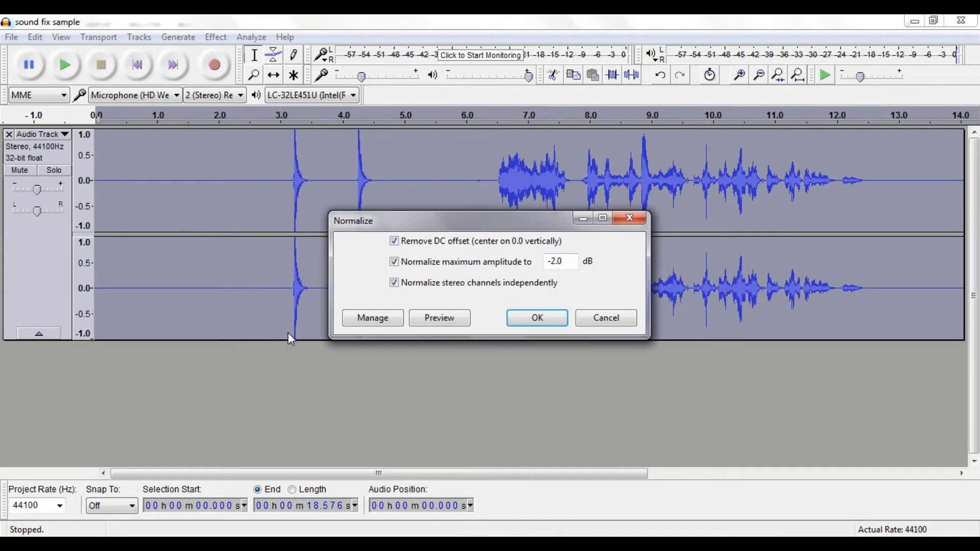
double_click(554, 261)
text(1)
text(2)
click(395, 263)
click(395, 262)
click(396, 243)
click(394, 241)
click(552, 319)
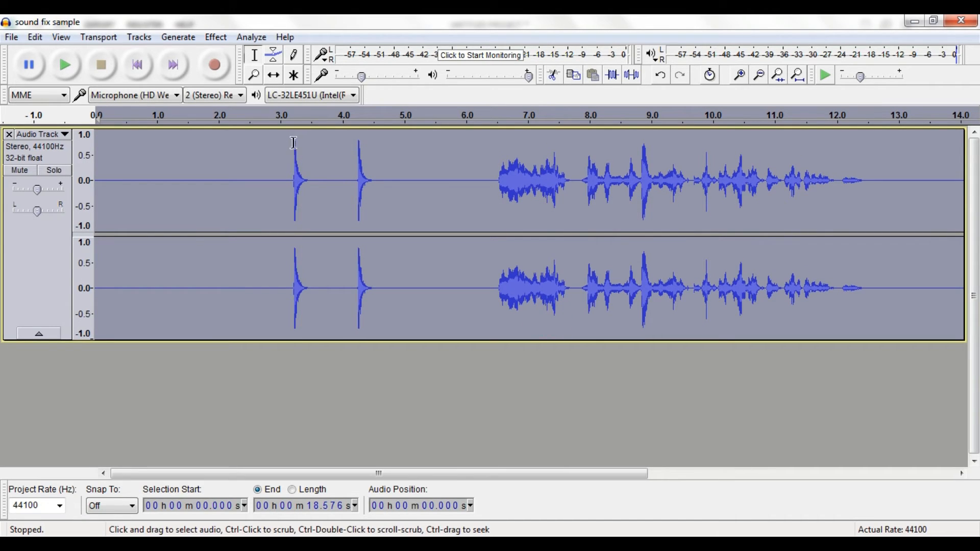